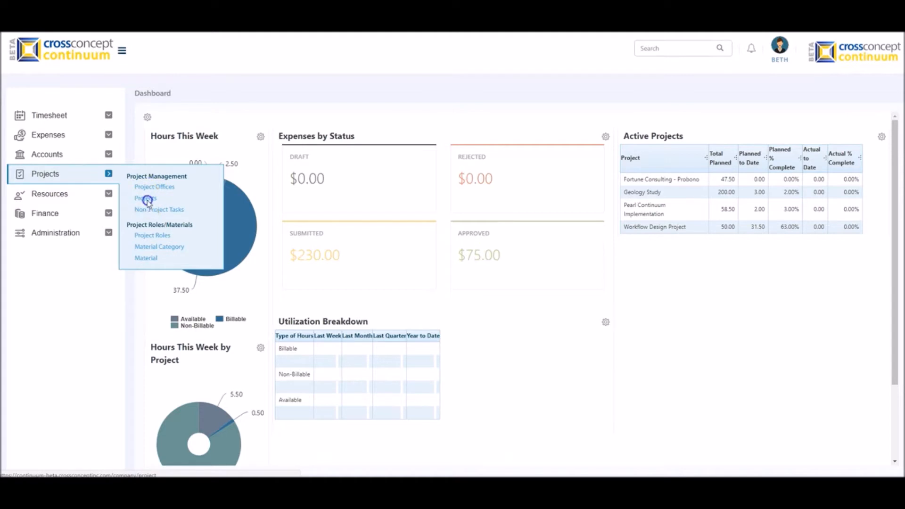
Open the Geology Study project for editing from the project list and show its financial settings
click(312, 312)
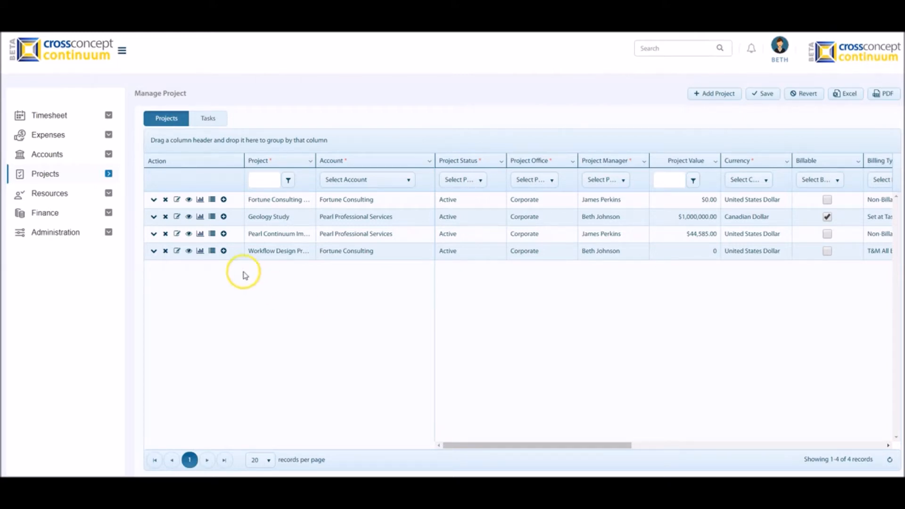
click(177, 217)
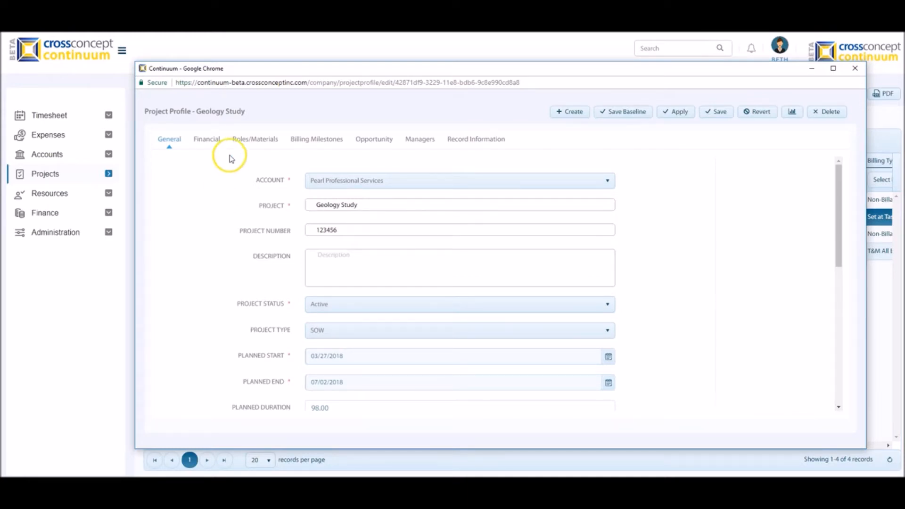
click(215, 142)
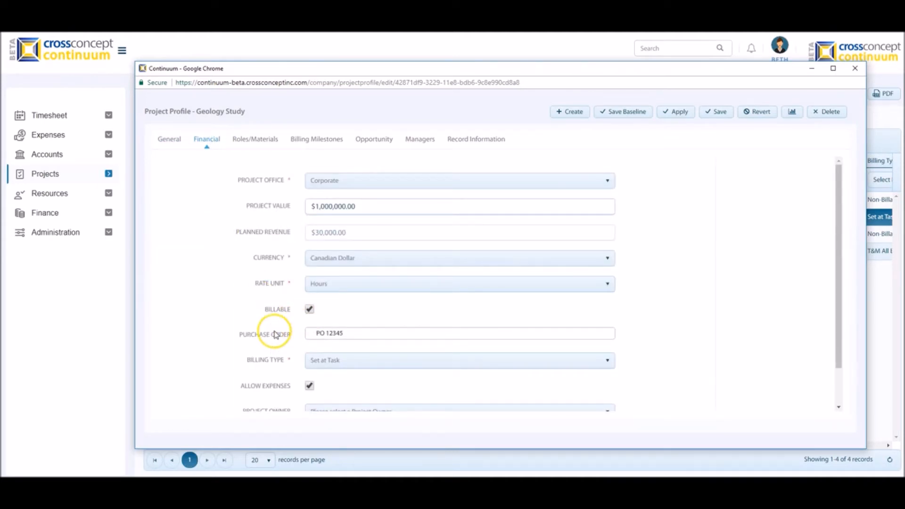
Make the project non-billable, look at the billing types offered, and make it billable again
click(309, 309)
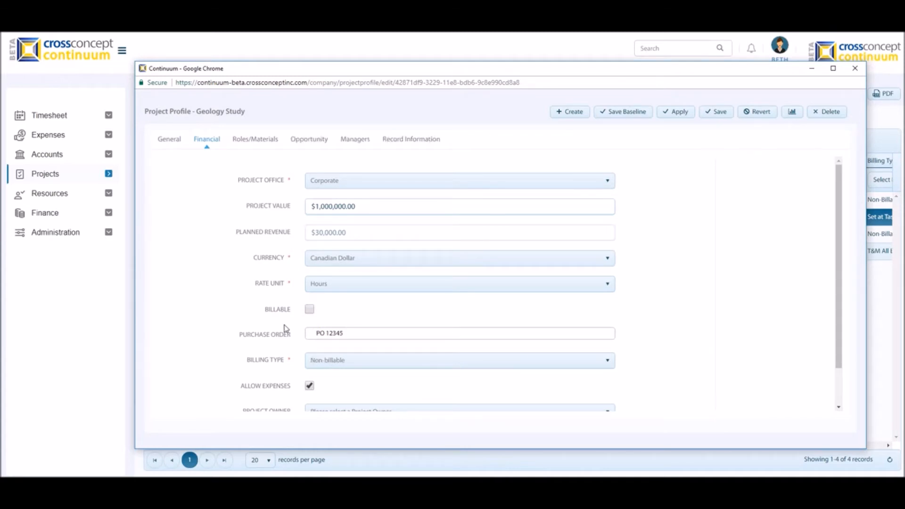
scroll(293, 326, down, 1)
scroll(295, 329, down, 2)
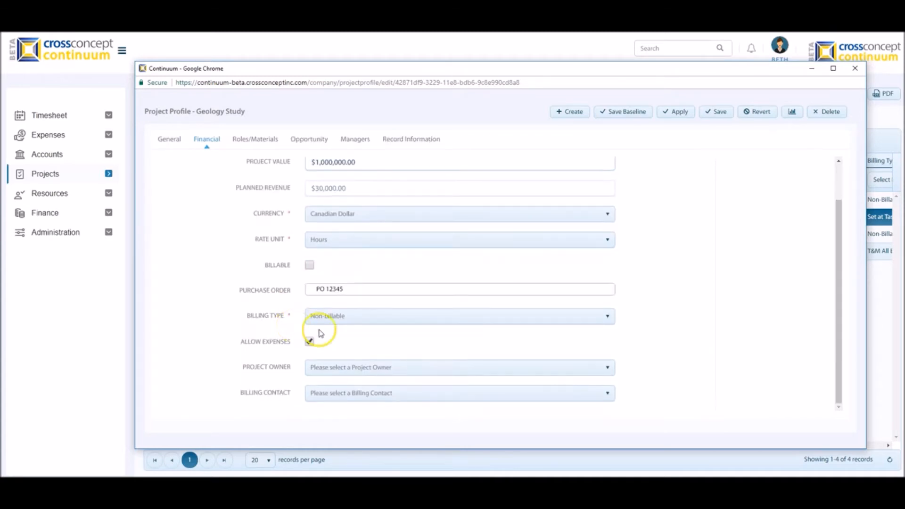
click(333, 318)
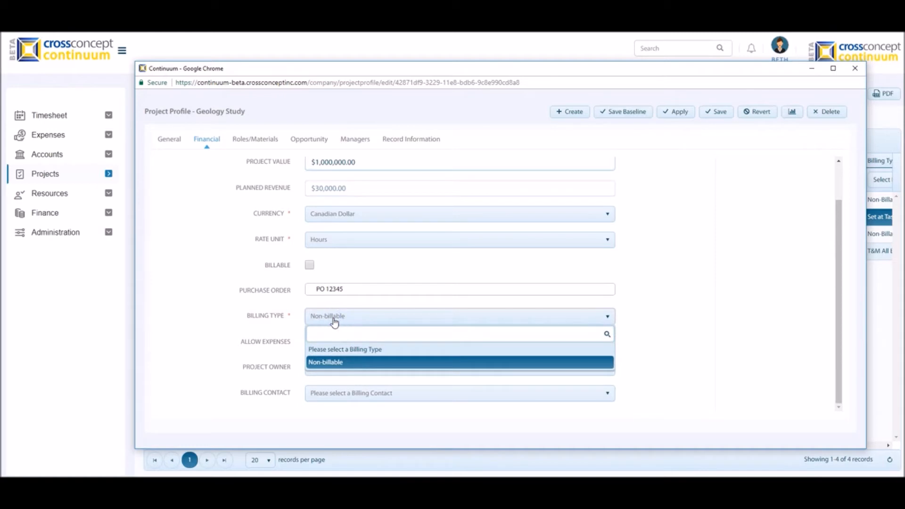
click(309, 264)
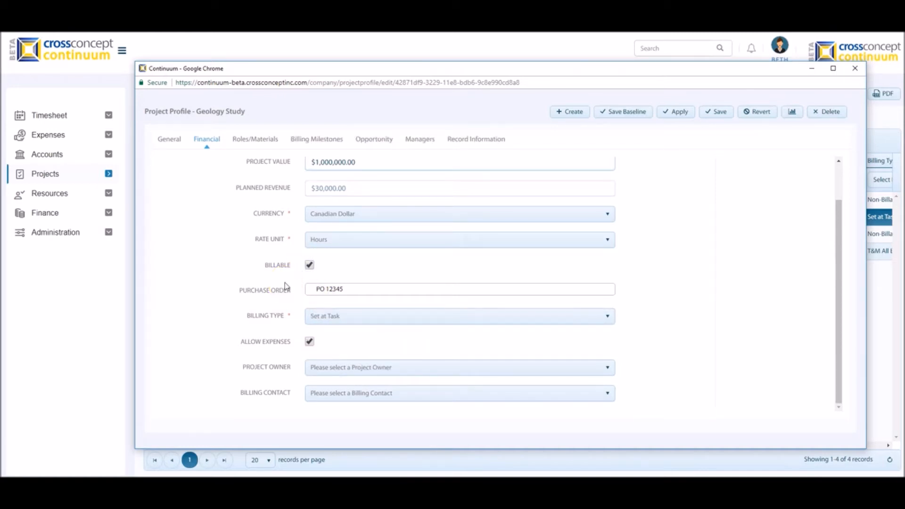
Review the billing types offered for the billable project and keep Set at Task
click(311, 316)
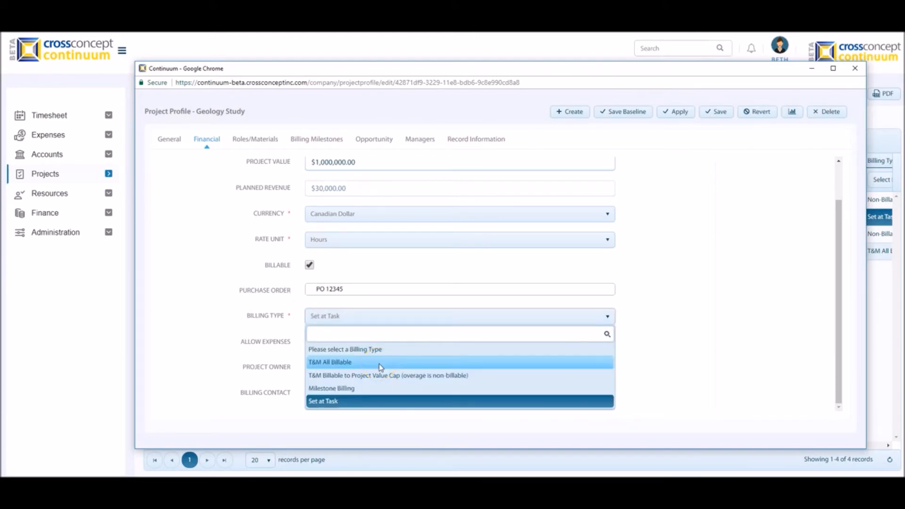
click(382, 375)
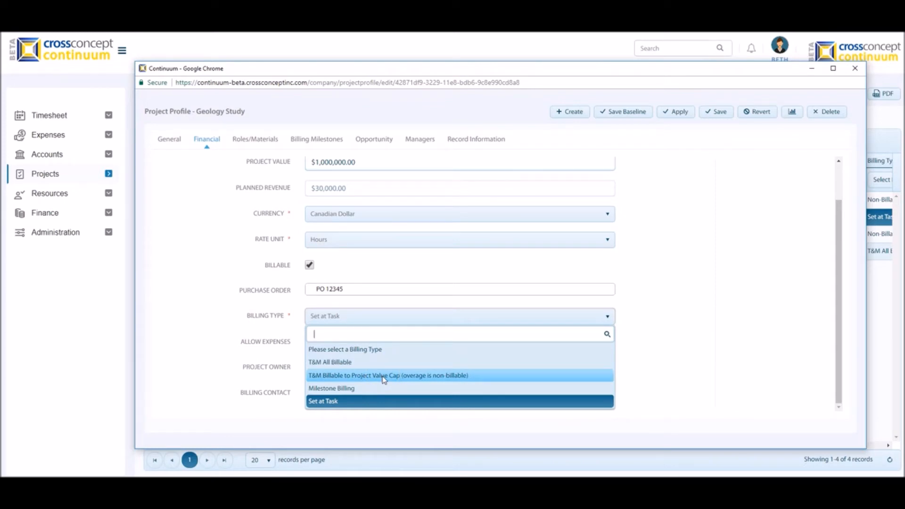
click(387, 401)
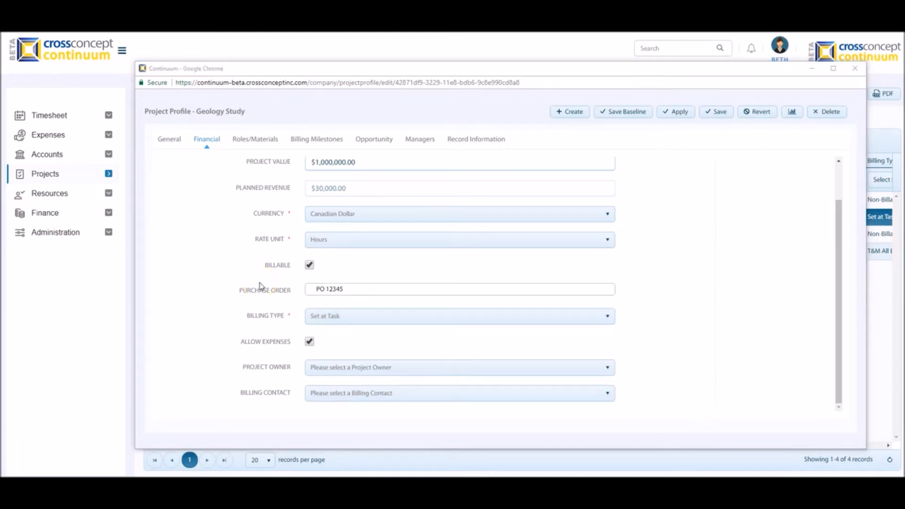
Add a billing milestone named Analysis Completed with the description "First Phase Completed."
click(321, 144)
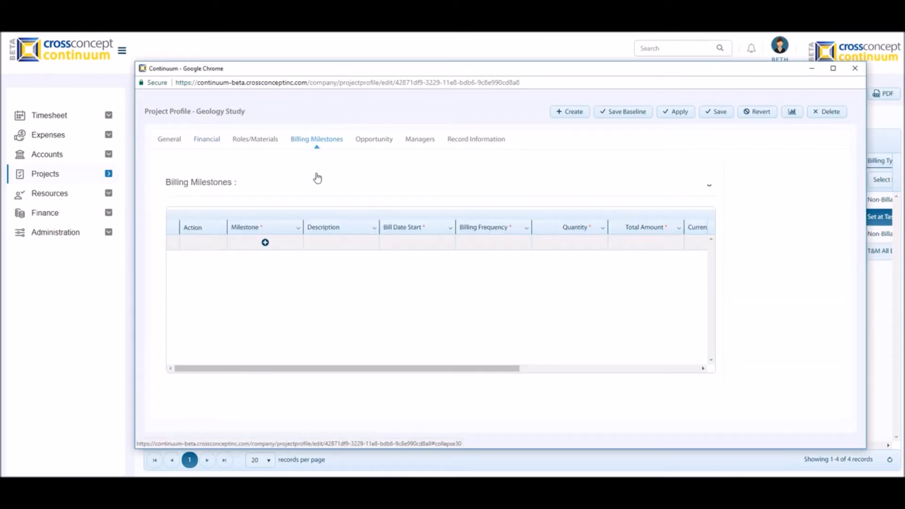
click(265, 243)
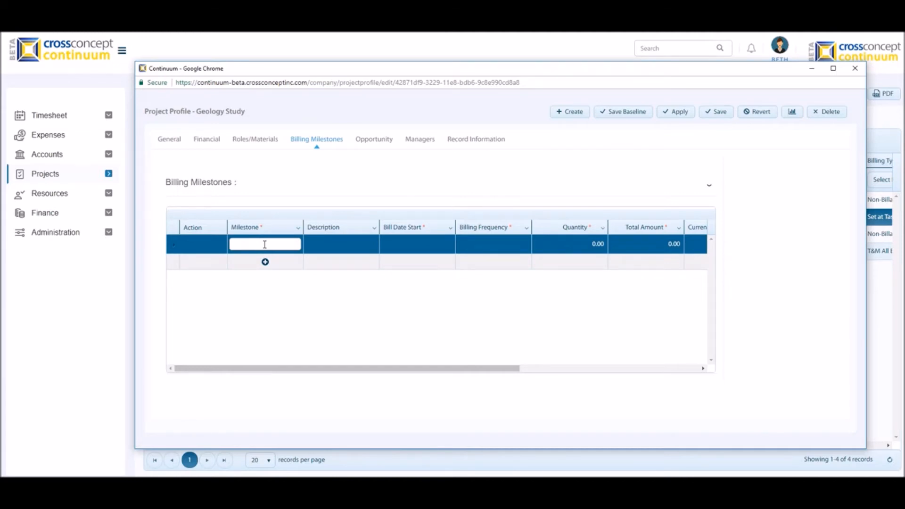
text(Analysis Completed)
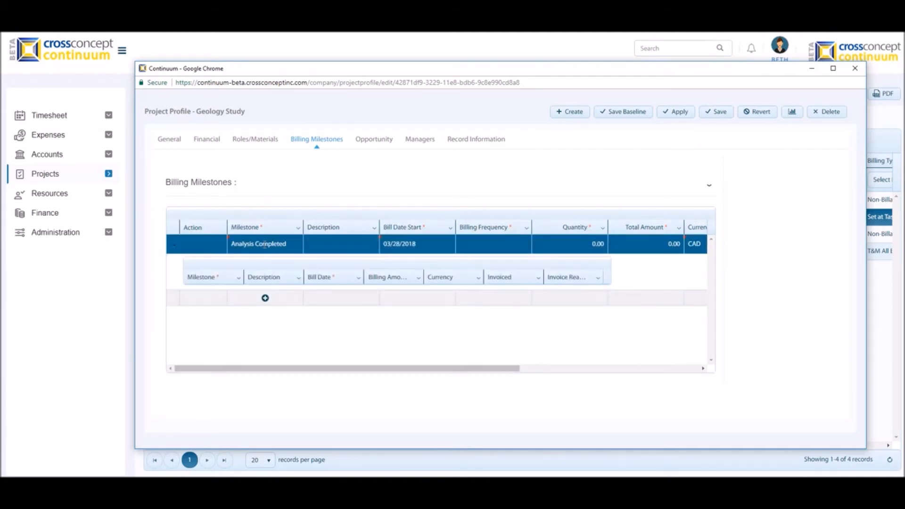
click(319, 243)
text(First Phase Completed.)
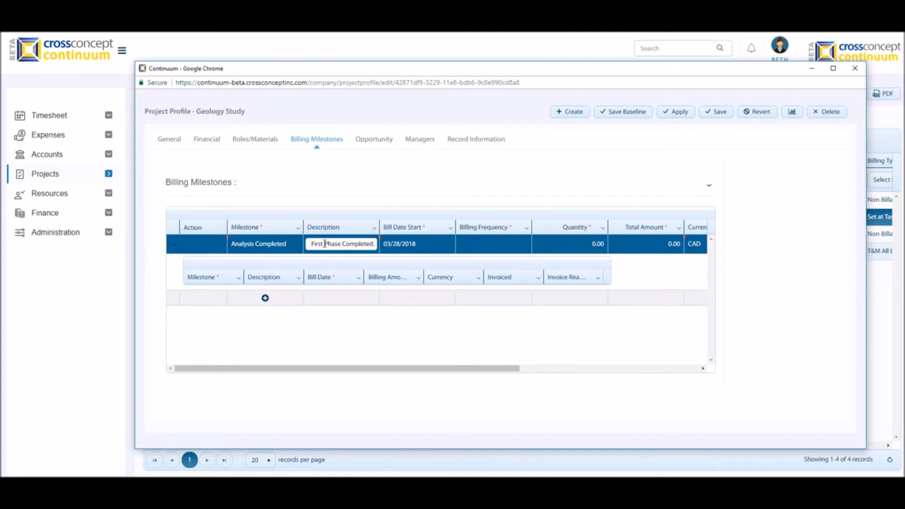
Give the Analysis Completed milestone a Monthly billing frequency, a quantity of 3 and a total amount of 3,000
click(421, 243)
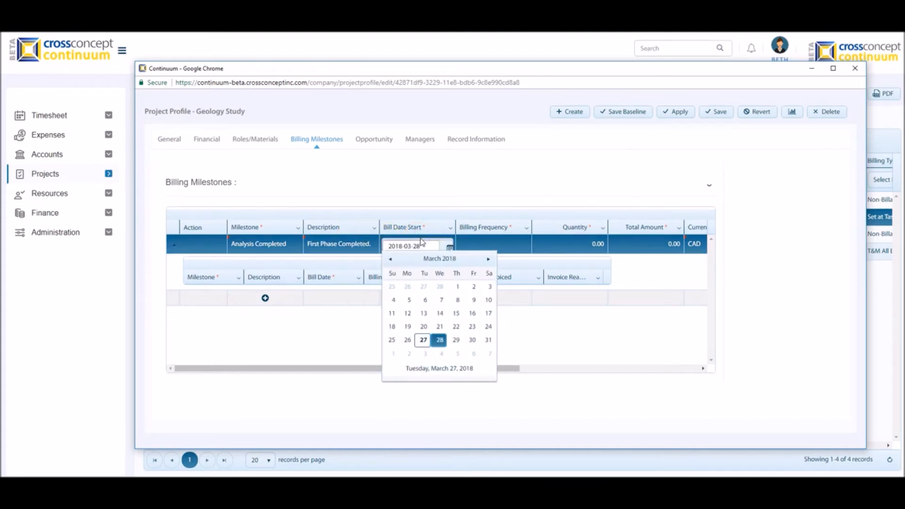
click(517, 246)
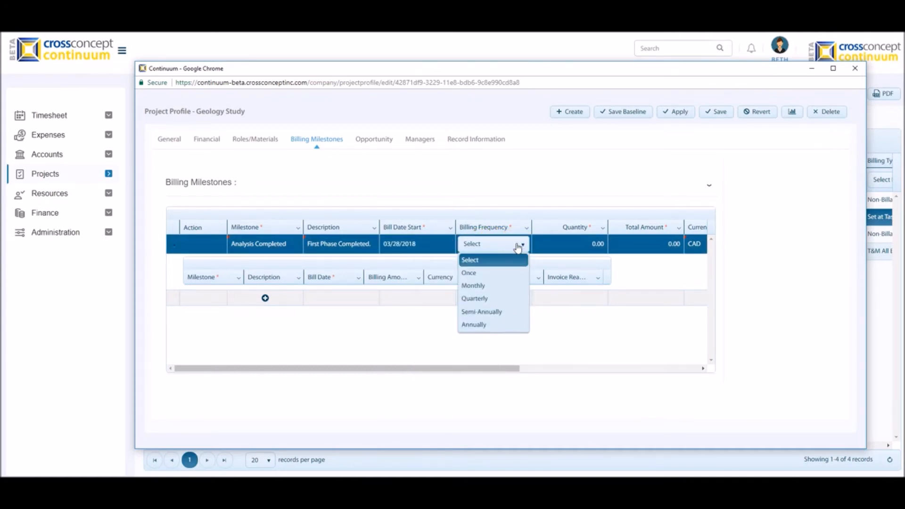
click(494, 285)
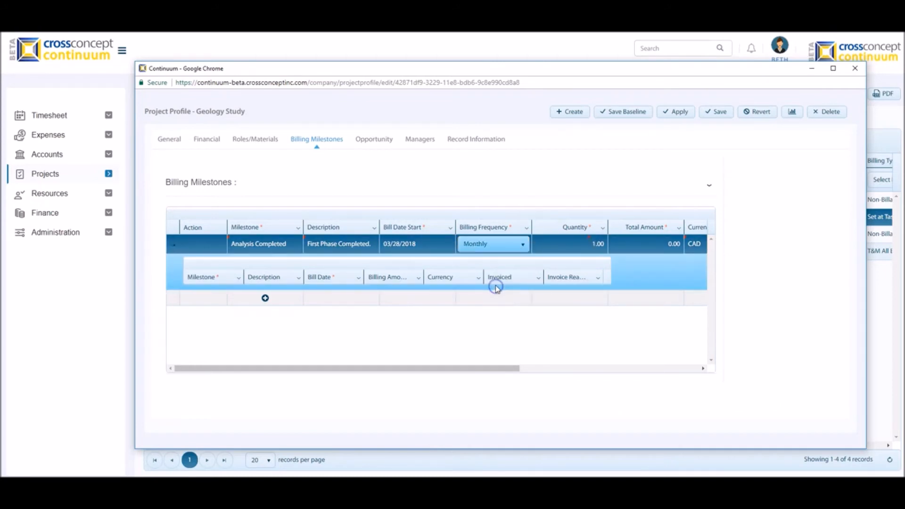
click(570, 245)
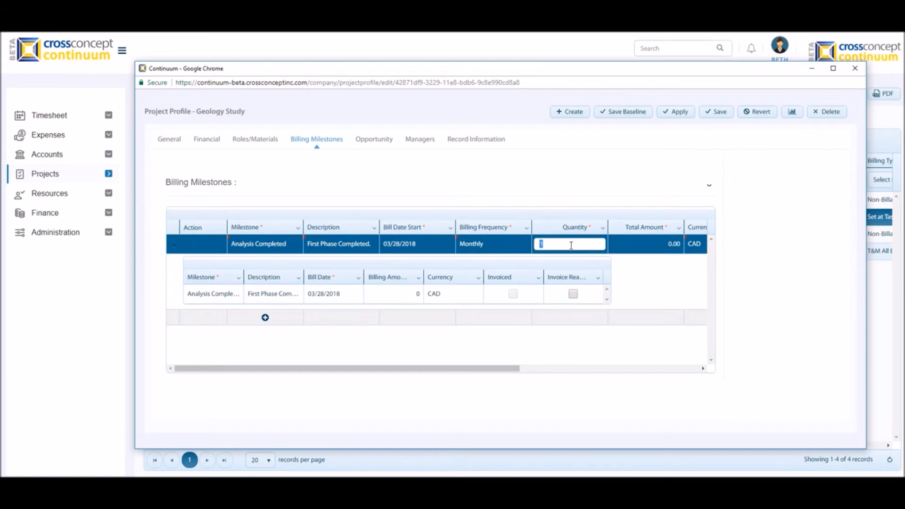
text(3)
click(737, 248)
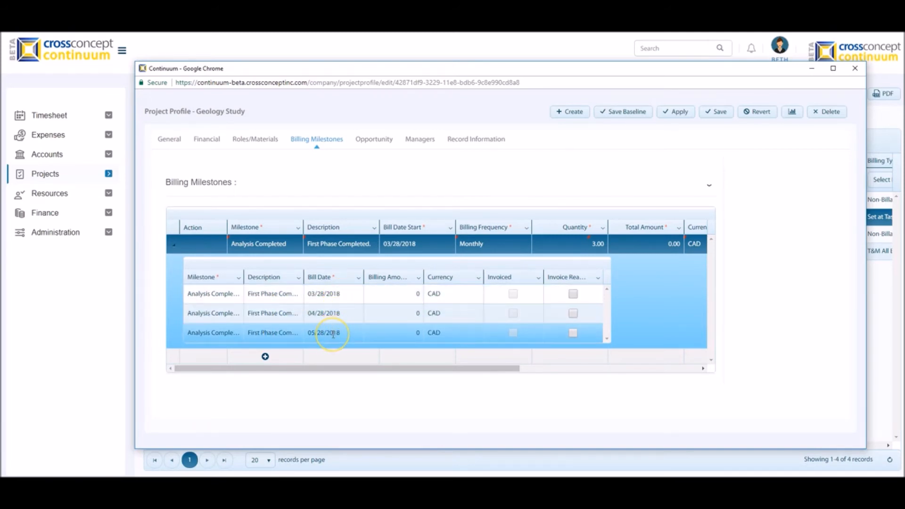
click(642, 239)
text(3,000)
click(741, 233)
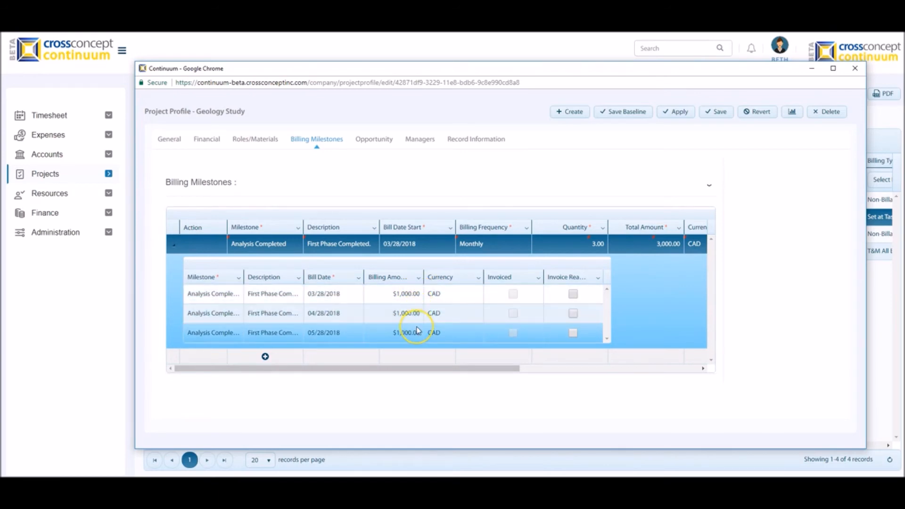
Examine the milestone's currency, bill end date, tax rate options and Invoiced setting
scroll(430, 264, right, 5)
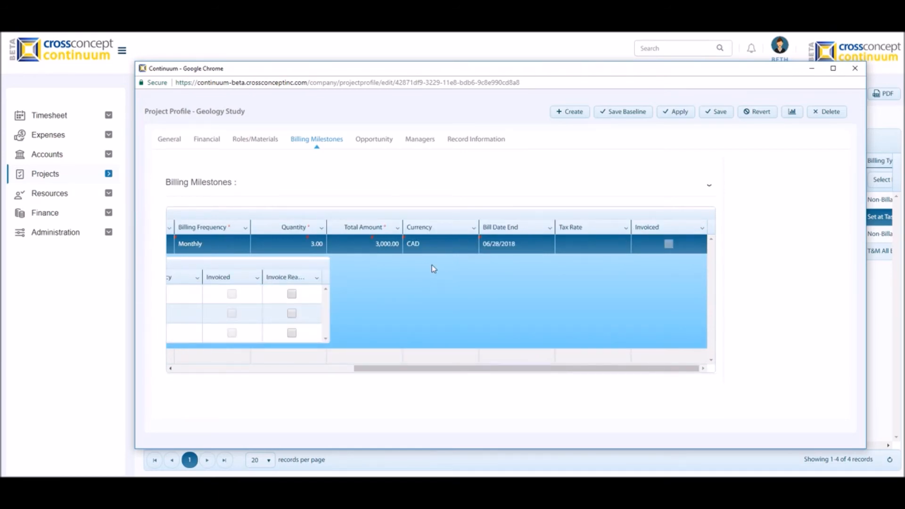
click(439, 245)
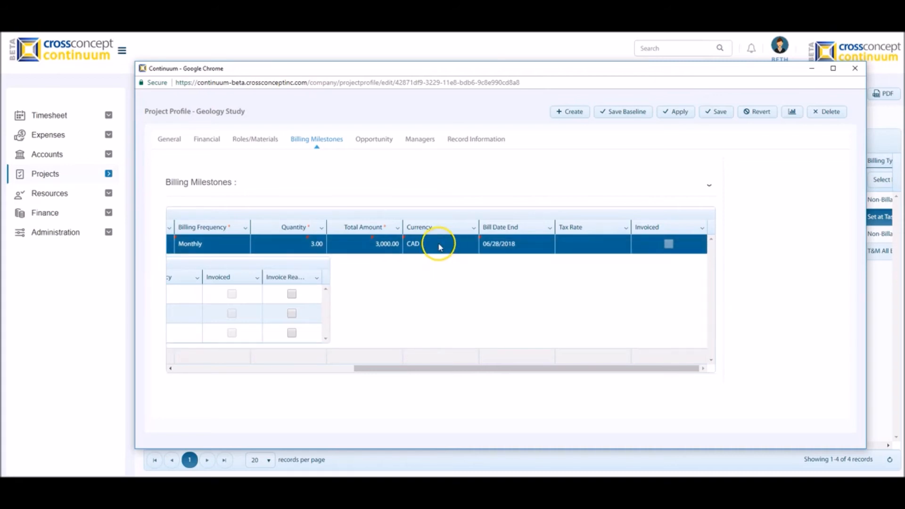
click(500, 244)
click(612, 245)
click(612, 245)
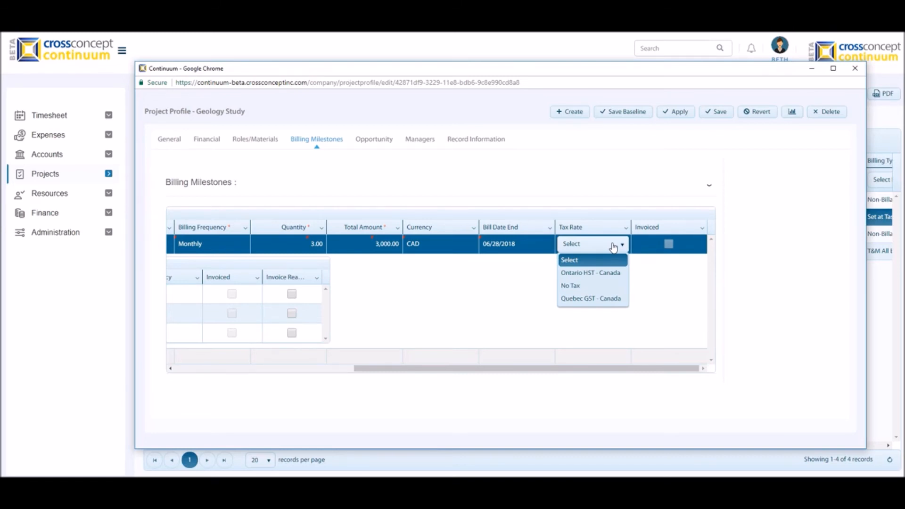
click(668, 243)
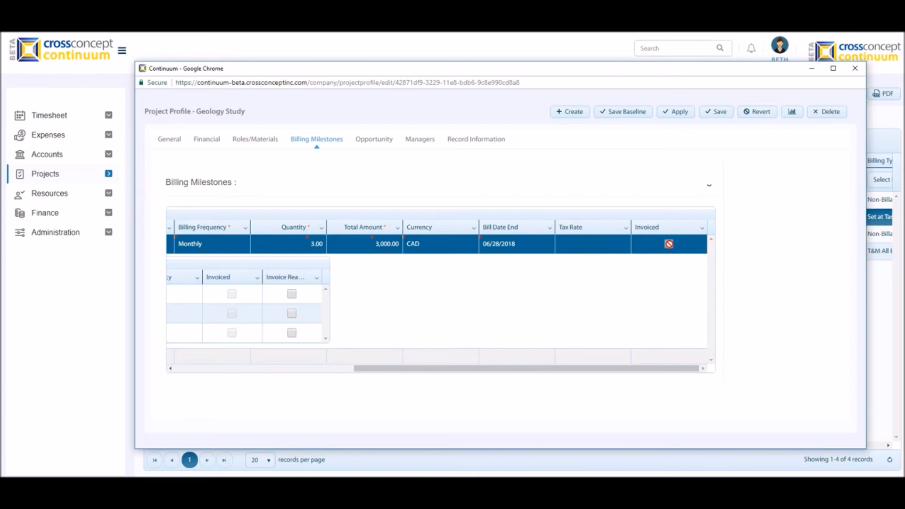
click(641, 318)
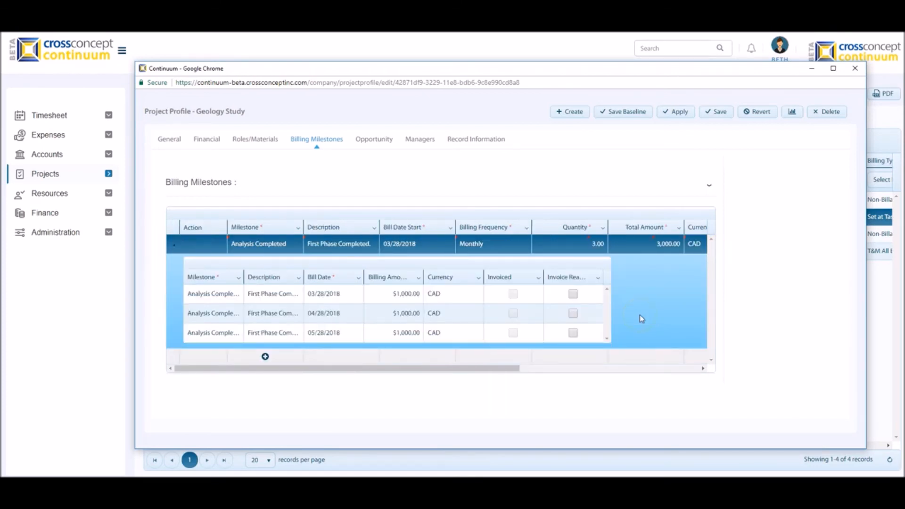
Mark the milestone's 03/28/2018 installment as ready to invoice
click(572, 293)
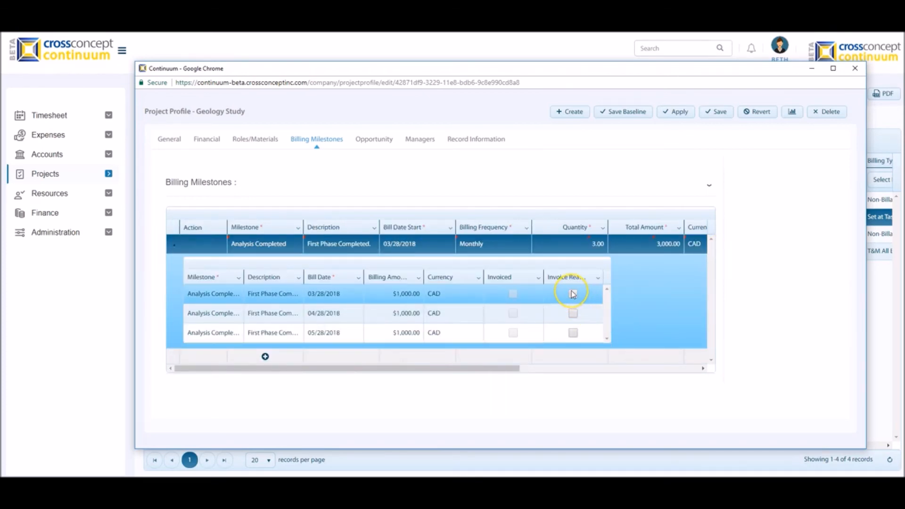
click(573, 295)
click(618, 325)
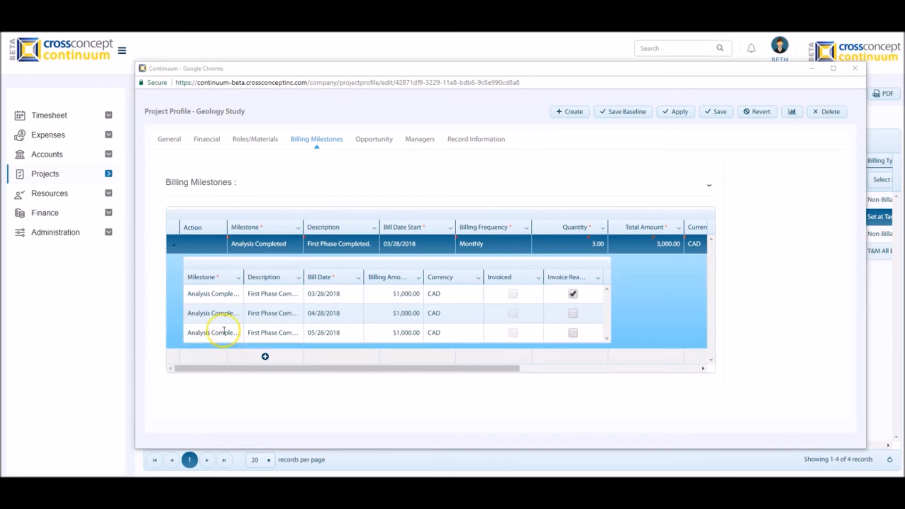
Open the milestone name and description of the 03/28/2018 installment for editing
click(231, 294)
click(293, 293)
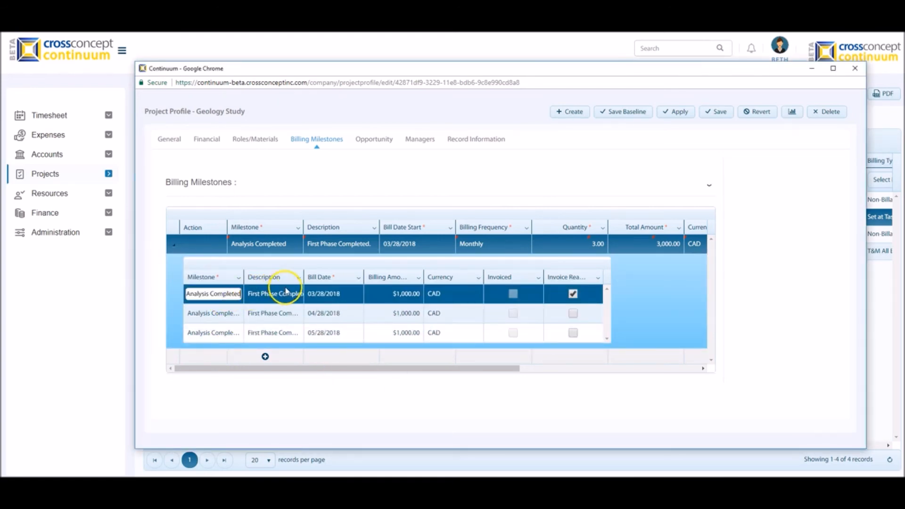
click(289, 293)
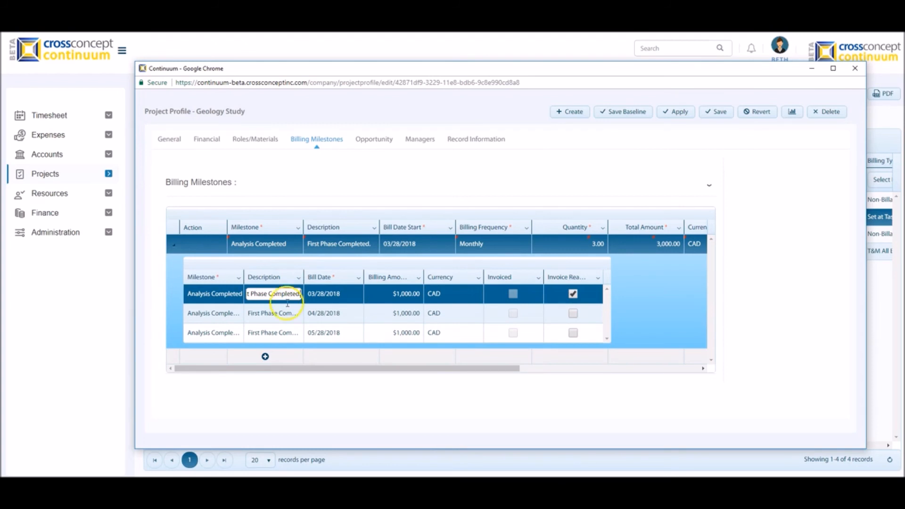
Apply the billing milestone changes to the Geology Study profile and return to the project list
click(265, 358)
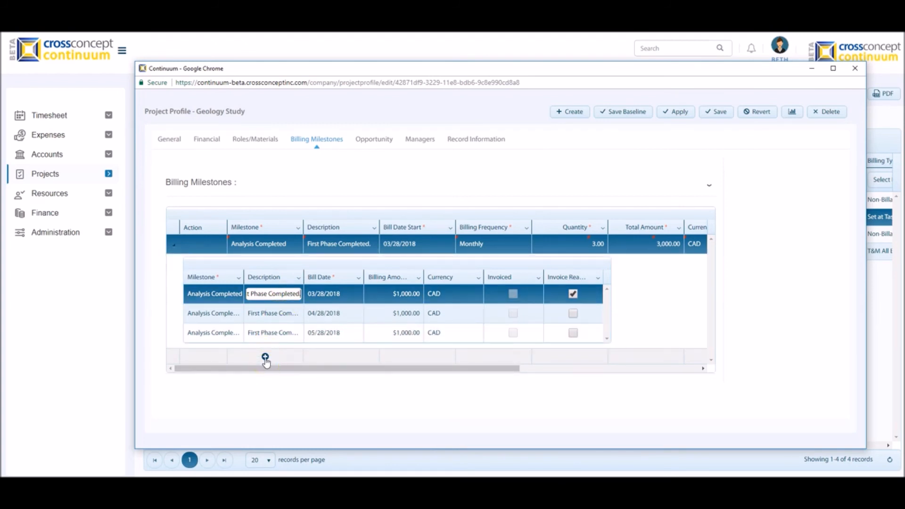
click(266, 358)
click(678, 116)
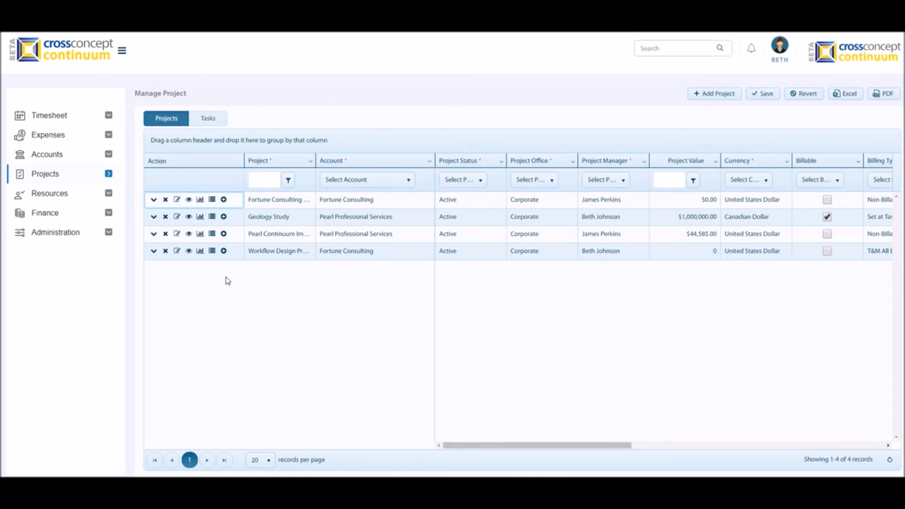
click(227, 274)
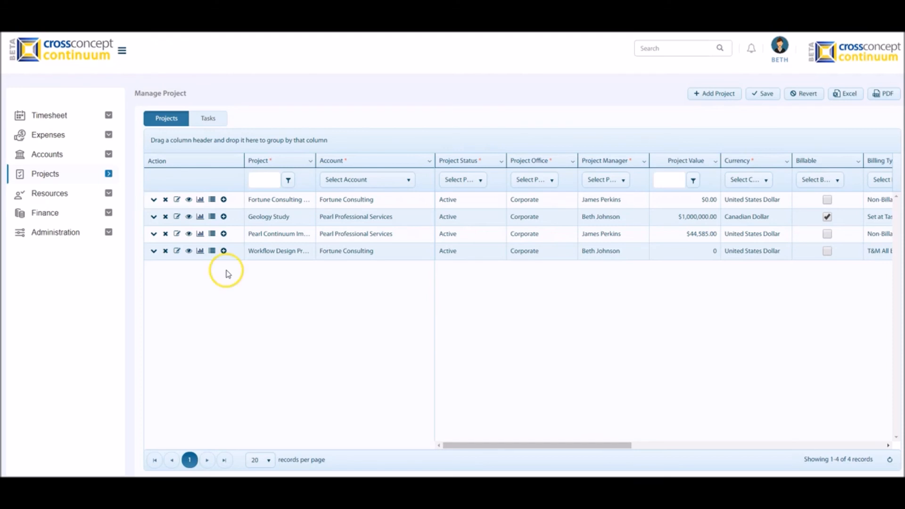
Start a new task for the Geology Study project and set its task billing type to Milestone Billing
click(225, 217)
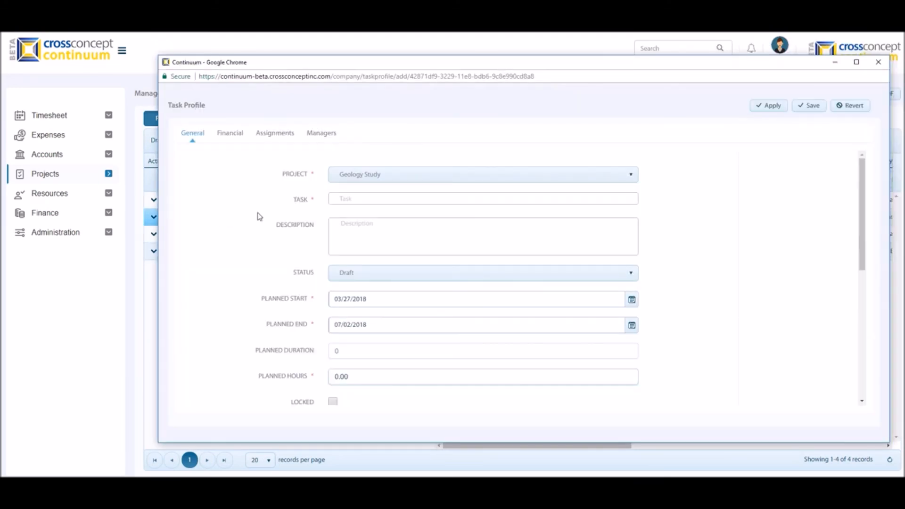
click(230, 133)
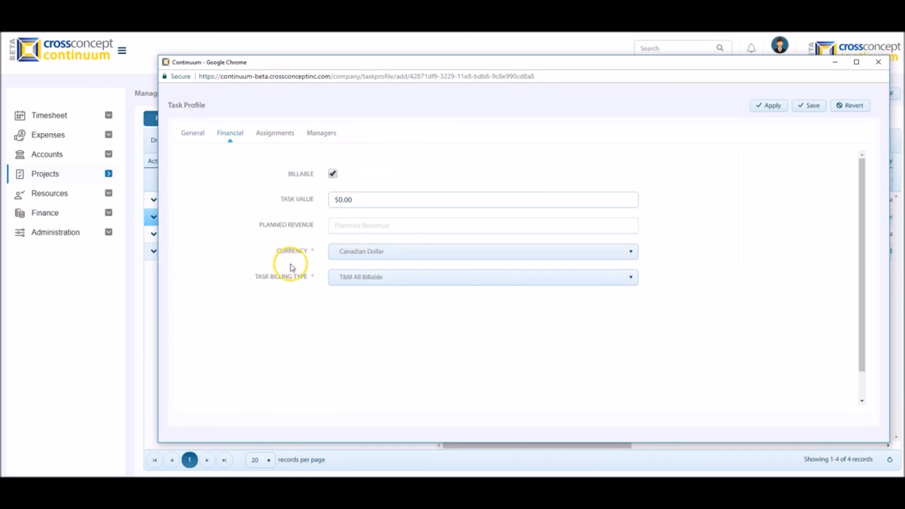
click(336, 279)
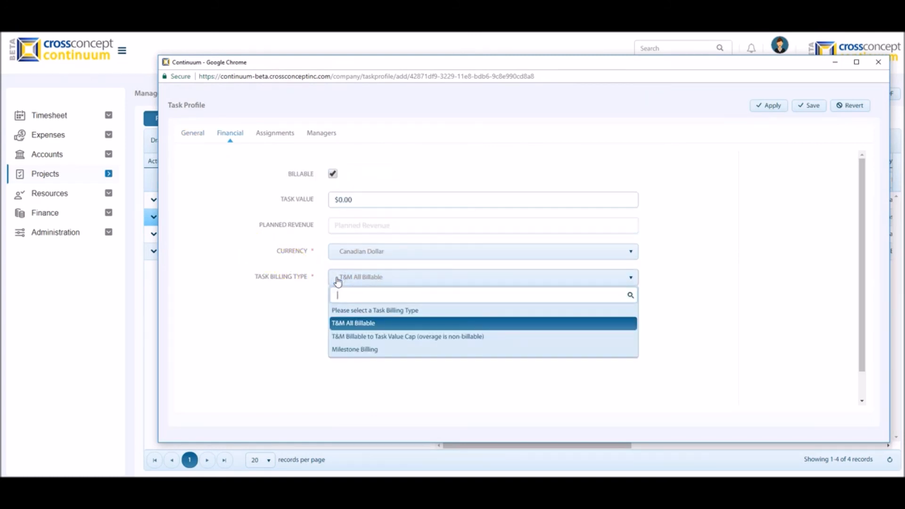
click(355, 350)
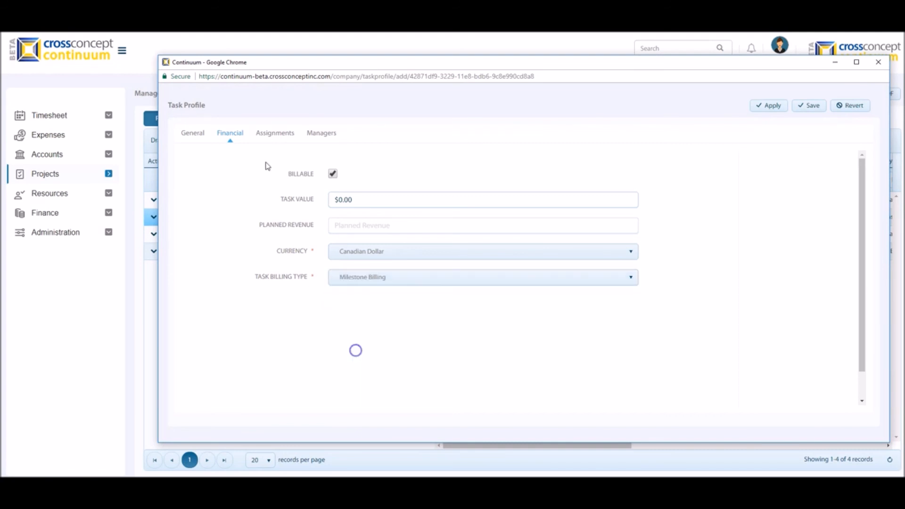
Link the new task's assignments to the Analysis Completed billing milestone
click(276, 133)
click(259, 214)
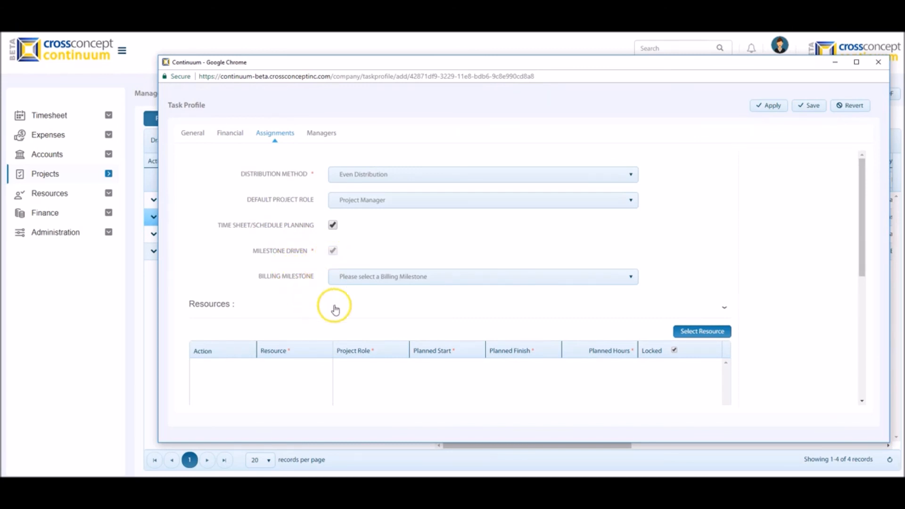
click(374, 278)
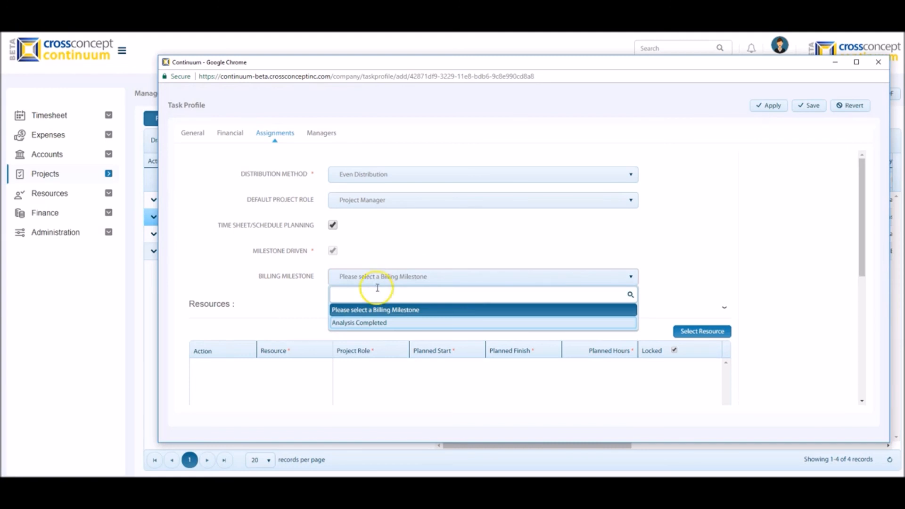
click(382, 324)
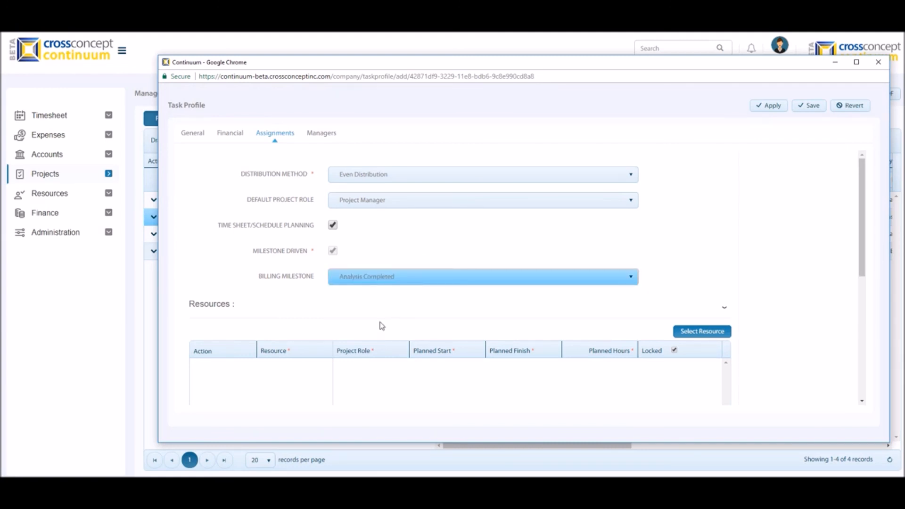